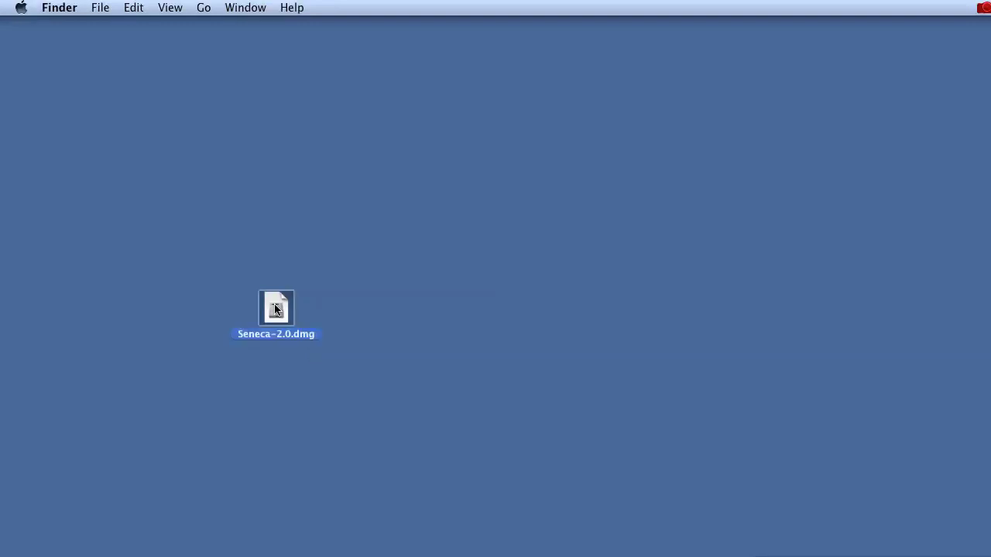
- Open Seneca-2.0.dmg, install Seneca 2.0.app into Applications by replacing the existing copy, and close the installer window
{"action": "double_click", "coordinate": [275, 308]}
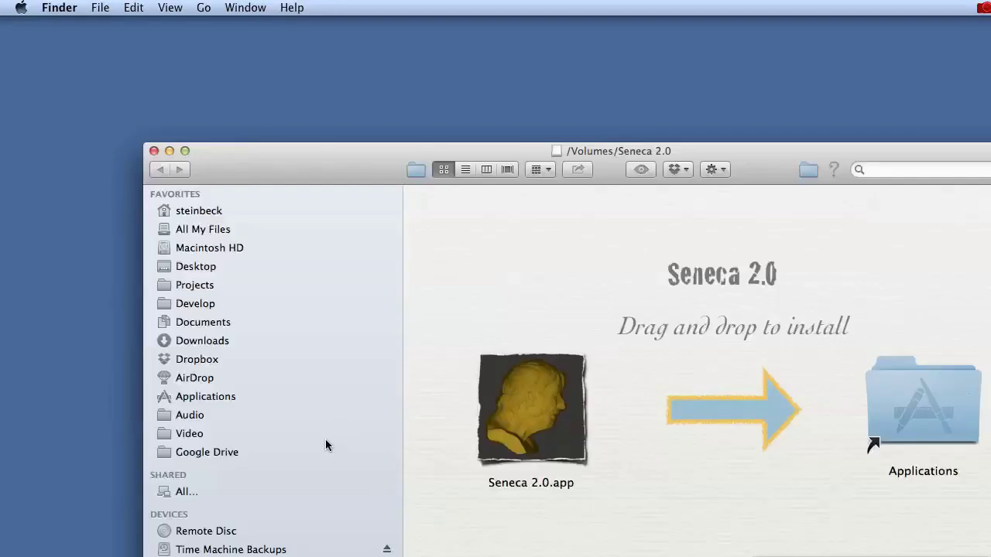
{"action": "left_click_drag", "start_coordinate": [339, 150], "coordinate": [95, 48]}
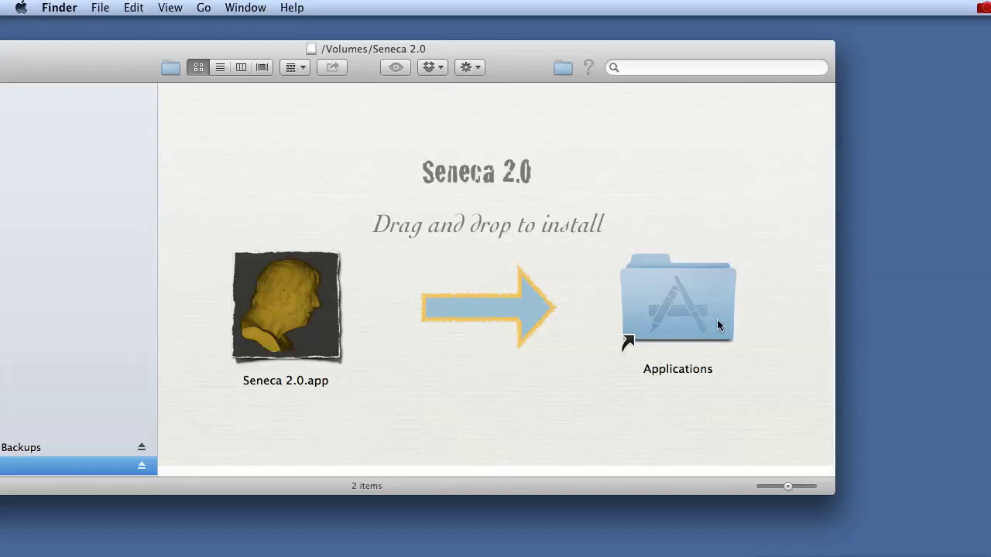
{"action": "left_click_drag", "start_coordinate": [286, 297], "coordinate": [673, 285]}
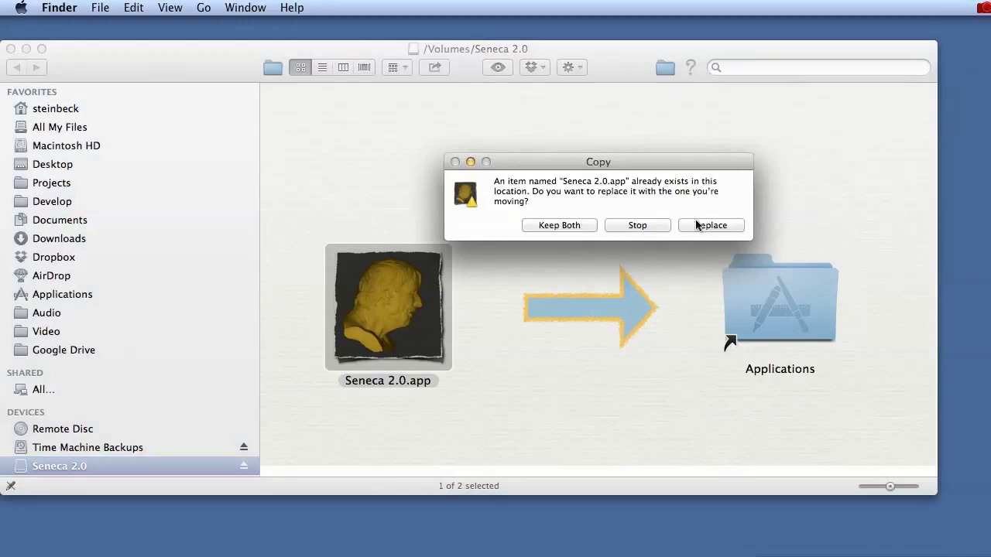
{"action": "left_click", "coordinate": [699, 226]}
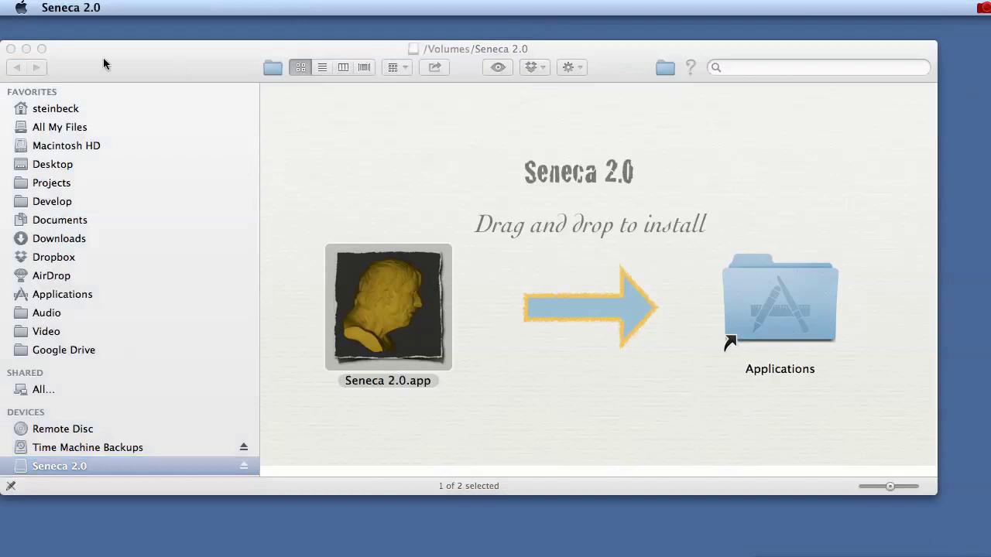
{"action": "left_click", "coordinate": [10, 49]}
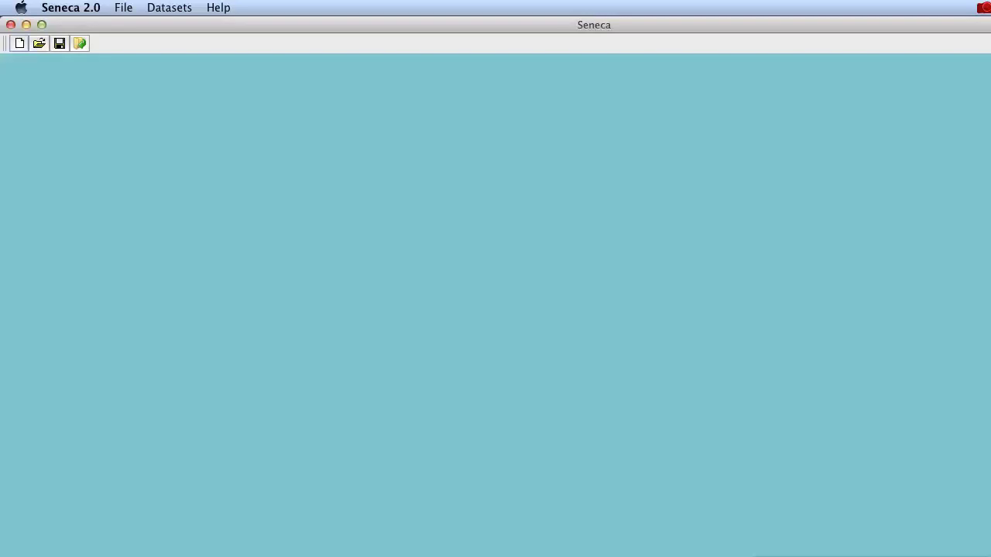
- In Seneca, shrink the main window to fit the screen and open the eurabidiol.sml dataset
{"action": "mouse_move", "coordinate": [989, 556]}
{"action": "left_mouse_down"}
{"action": "mouse_move", "coordinate": [990, 545]}
{"action": "mouse_move", "coordinate": [972, 548]}
{"action": "left_mouse_up"}
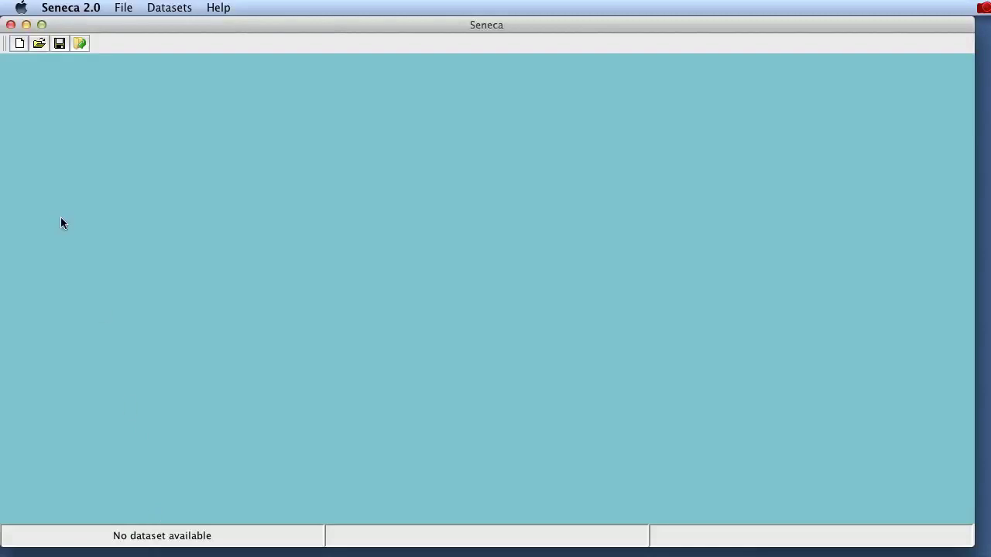
{"action": "left_click", "coordinate": [39, 45]}
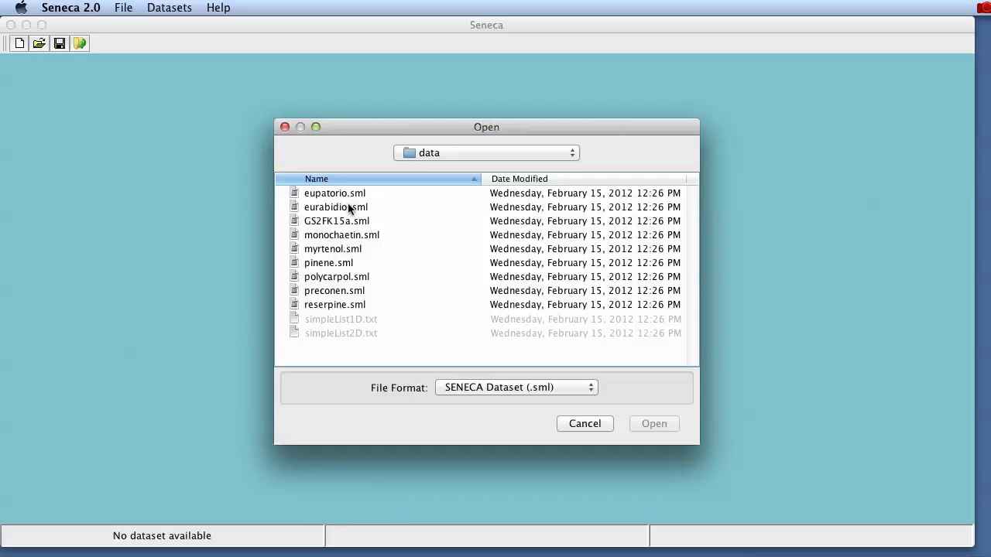
{"action": "key", "text": "Escape"}
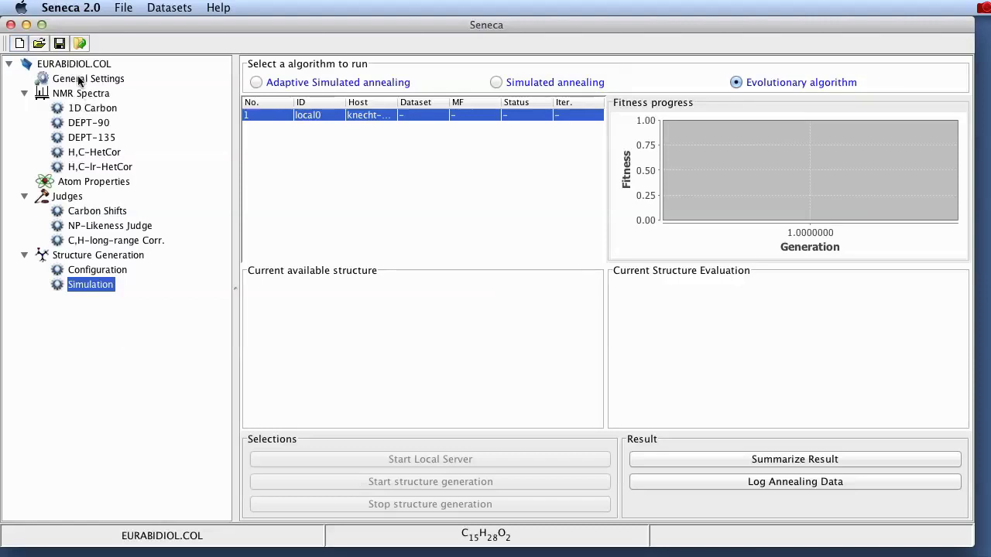
- Review the dataset's general settings and its 1D Carbon, DEPT-90, DEPT-135, H,C-HetCor and H,C-lr-HetCor signal lists
{"action": "left_click", "coordinate": [80, 78]}
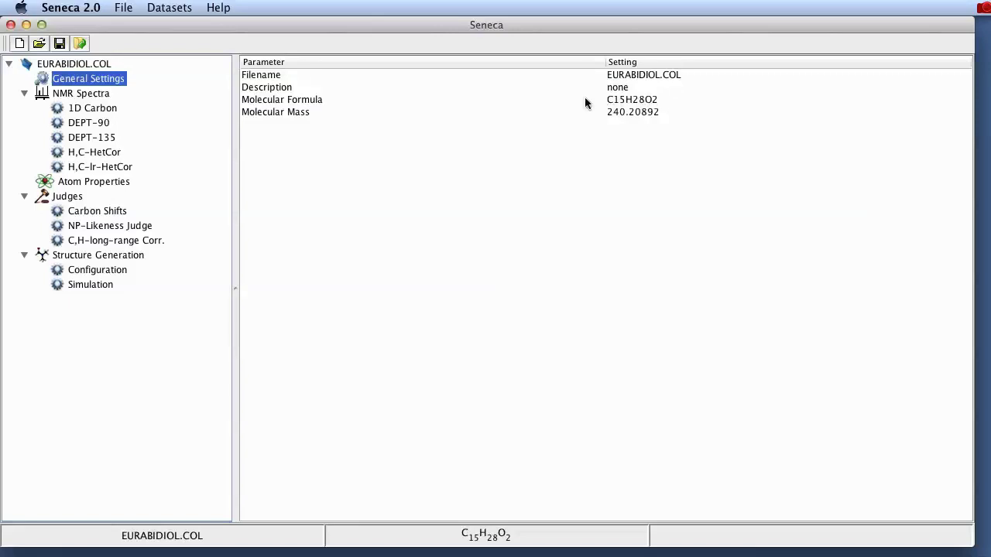
{"action": "left_click", "coordinate": [94, 95]}
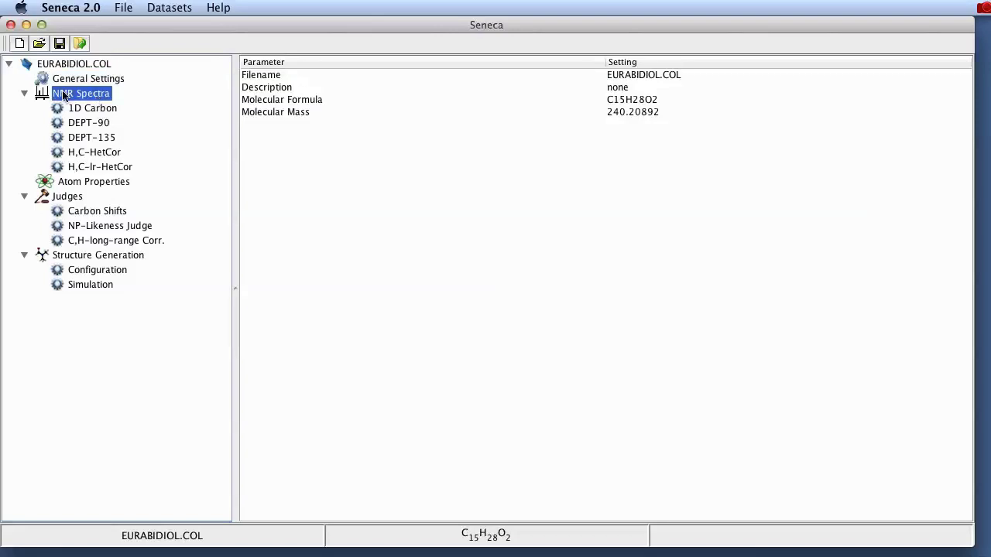
{"action": "left_click", "coordinate": [80, 111]}
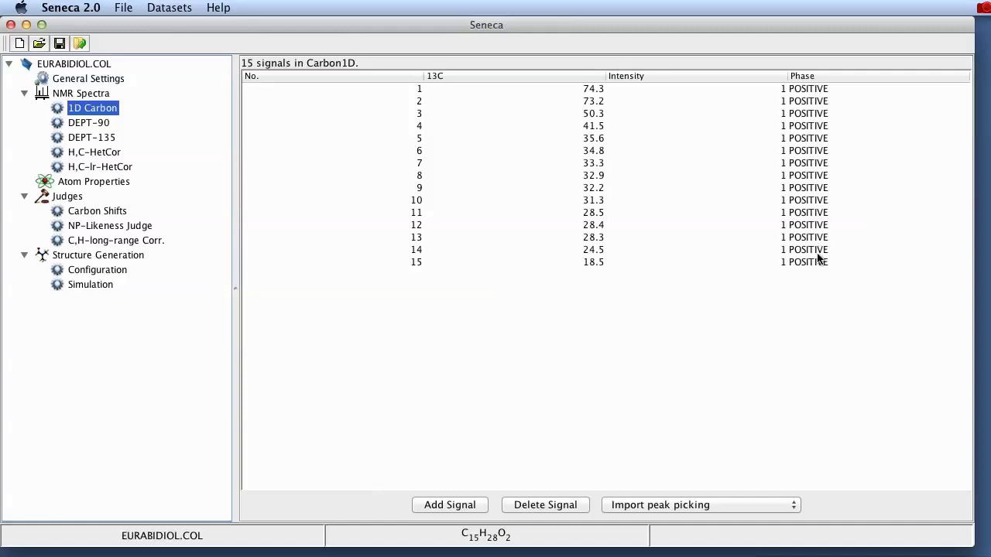
{"action": "left_click", "coordinate": [107, 125]}
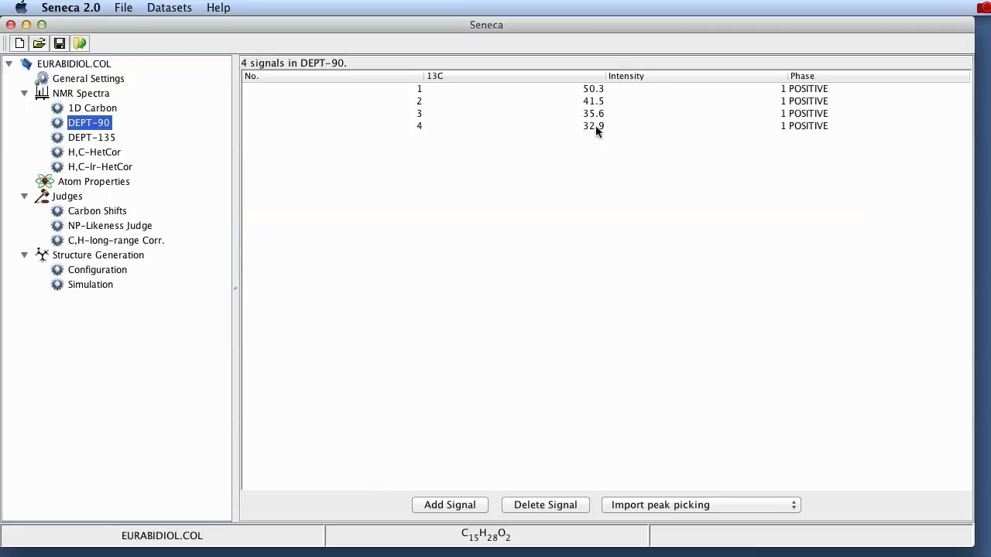
{"action": "left_click", "coordinate": [73, 139]}
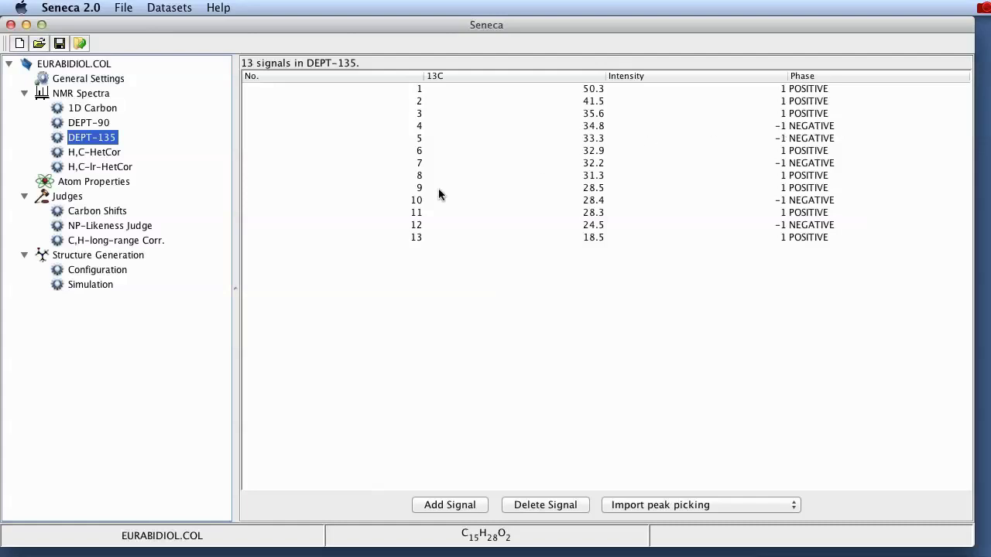
{"action": "left_click", "coordinate": [104, 154]}
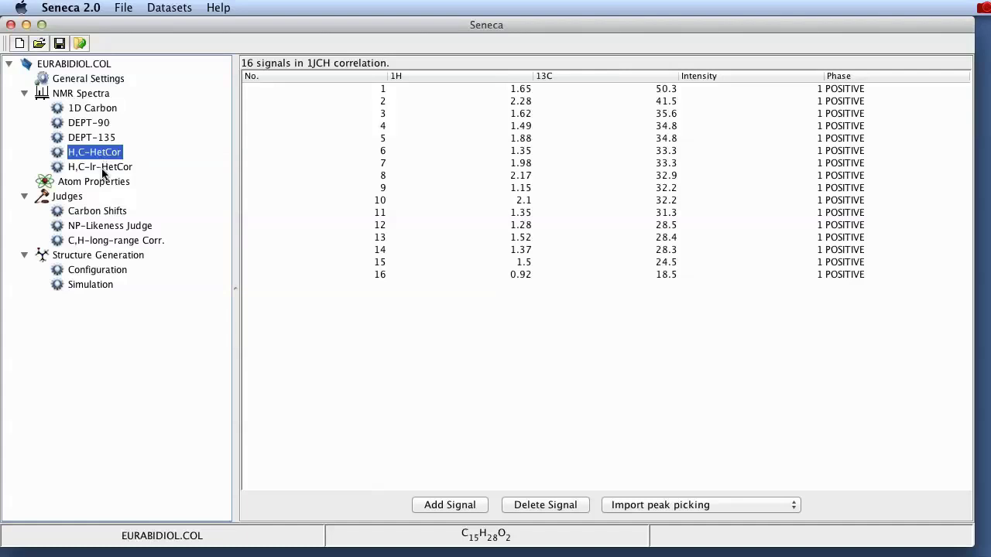
{"action": "left_click", "coordinate": [103, 170]}
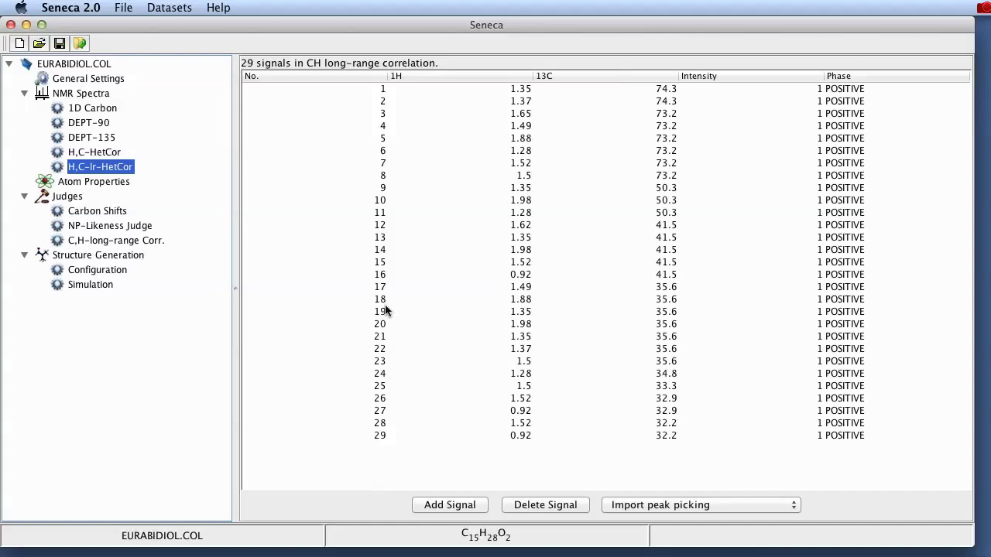
- Set the hydrogen count of oxygen atoms 16 and 17 to 1 in the atom properties
{"action": "left_click", "coordinate": [102, 184]}
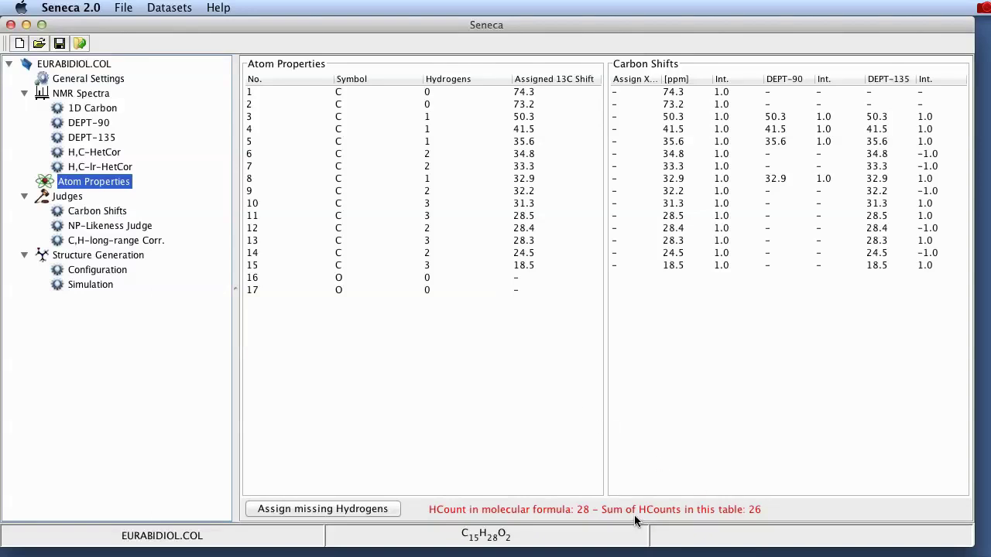
{"action": "double_click", "coordinate": [434, 279]}
{"action": "key", "text": "BackSpace"}
{"action": "type", "text": "1"}
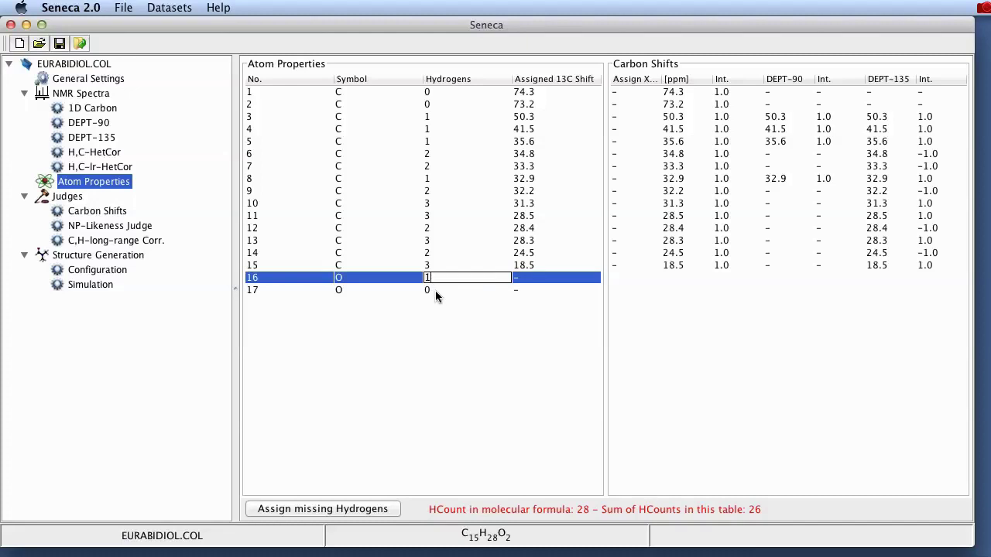
{"action": "double_click", "coordinate": [434, 290]}
{"action": "key", "text": "BackSpace"}
{"action": "type", "text": "1"}
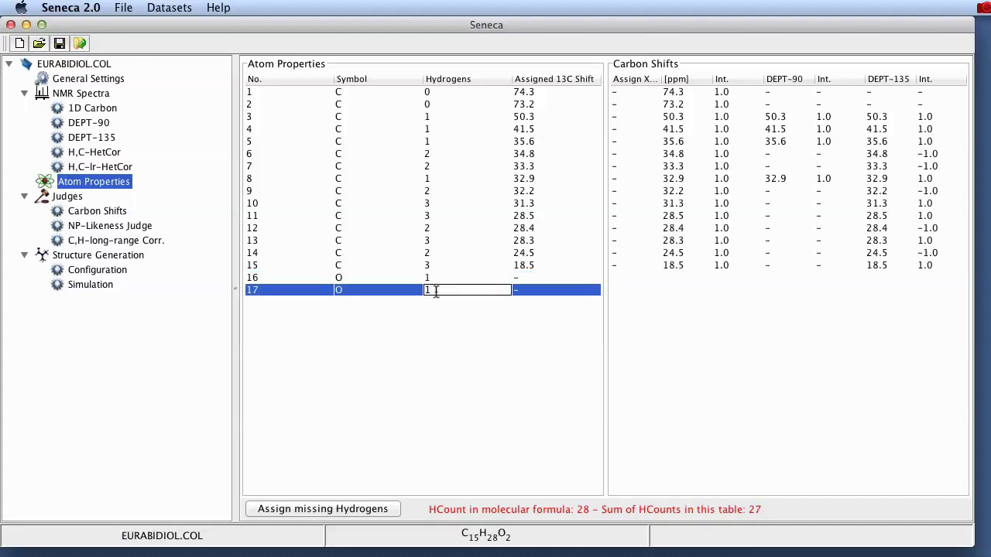
{"action": "left_click", "coordinate": [436, 277]}
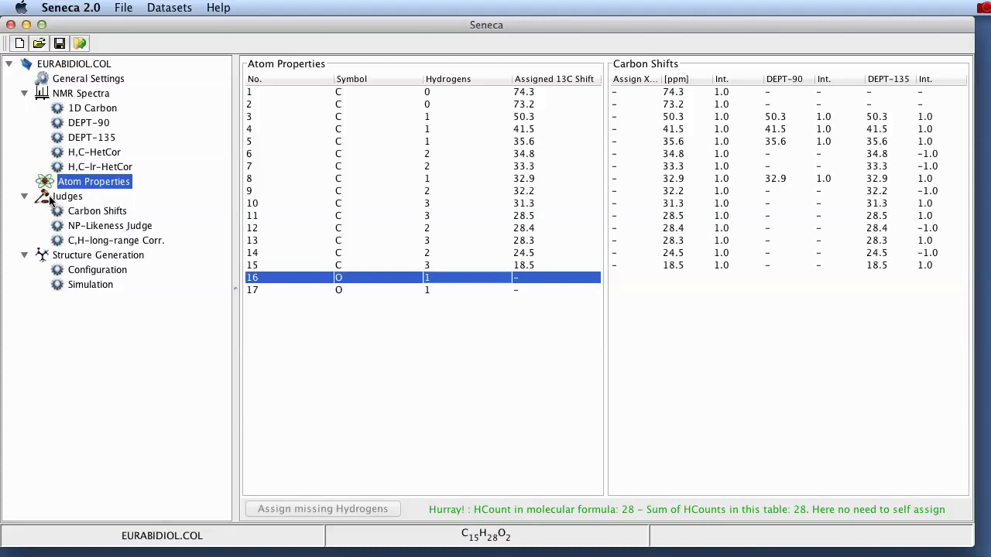
- Review the Carbon Shifts and NP-Likeness judges and the whole correlation graph of the C,H-long-range Corr. judge
{"action": "left_click", "coordinate": [95, 212]}
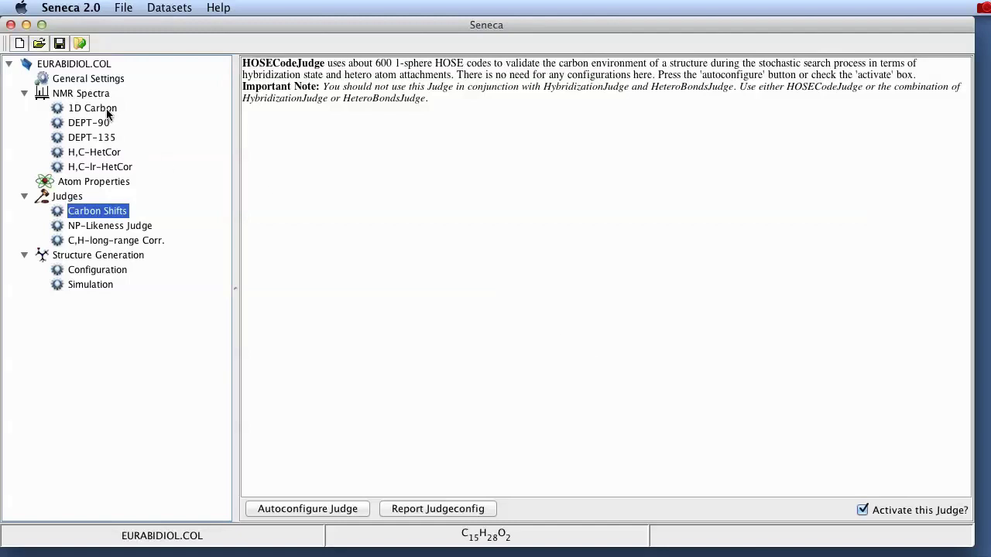
{"action": "left_click", "coordinate": [107, 226]}
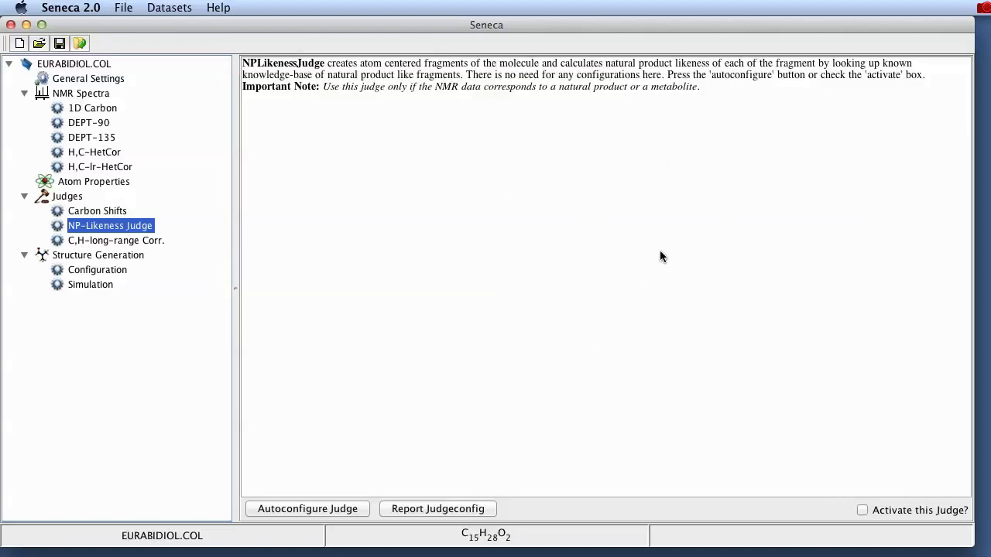
{"action": "left_click", "coordinate": [114, 241]}
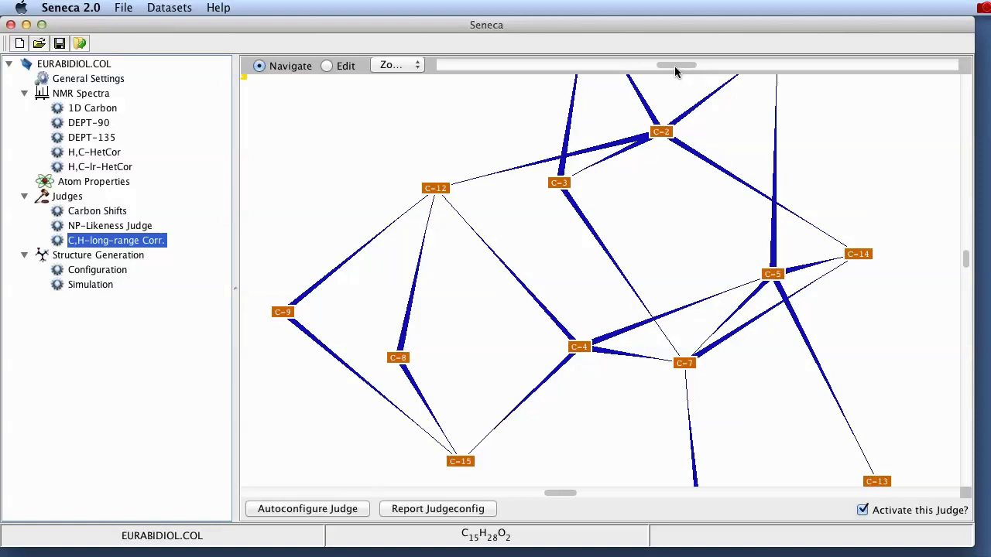
{"action": "left_click_drag", "start_coordinate": [674, 66], "coordinate": [556, 73]}
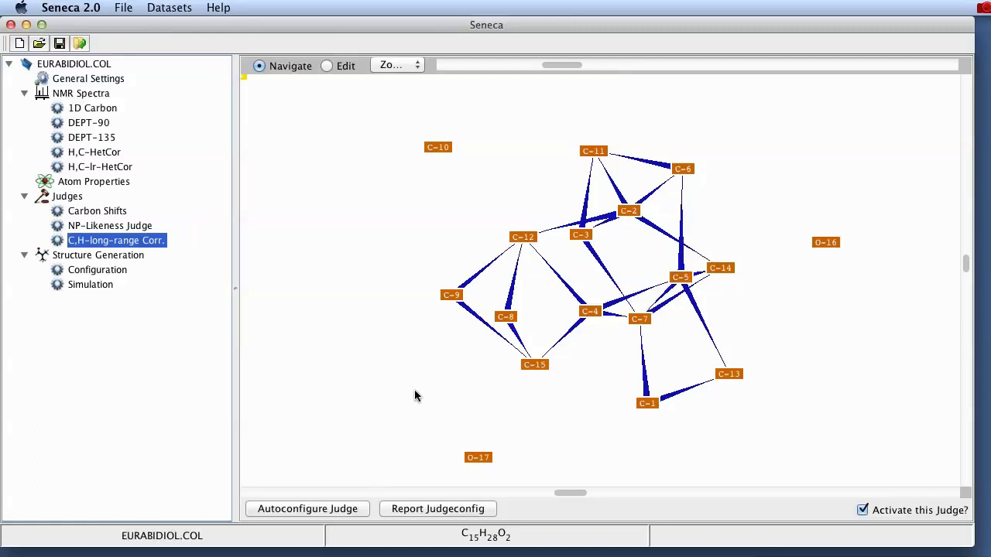
- Examine the structure generation configuration parameters and the simulation setup
{"action": "left_click", "coordinate": [76, 272]}
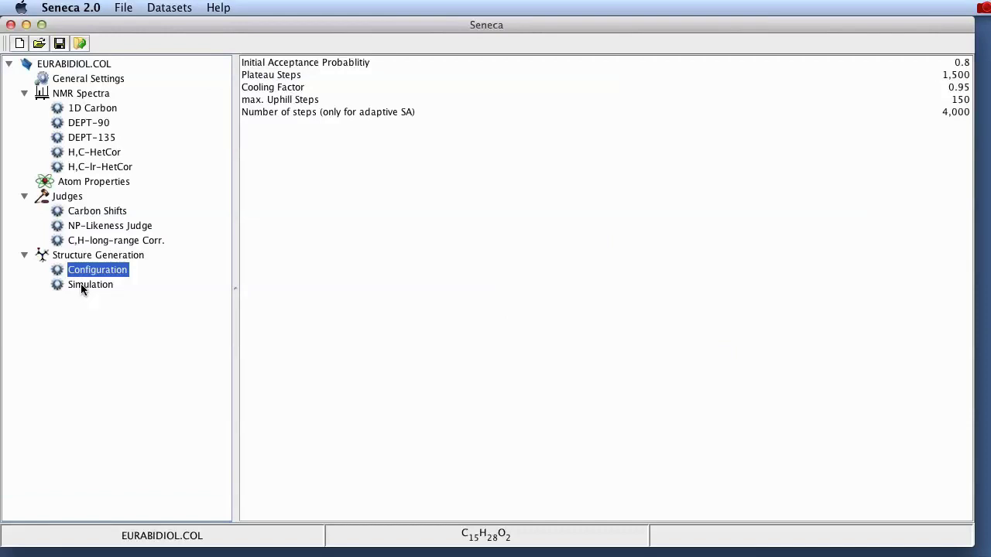
{"action": "left_click", "coordinate": [81, 285]}
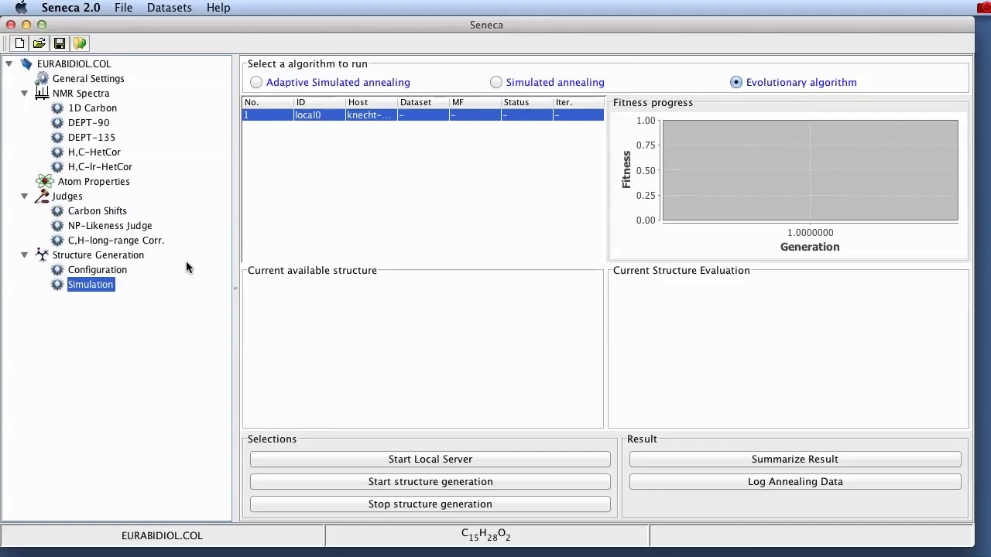
{"action": "left_click", "coordinate": [92, 274]}
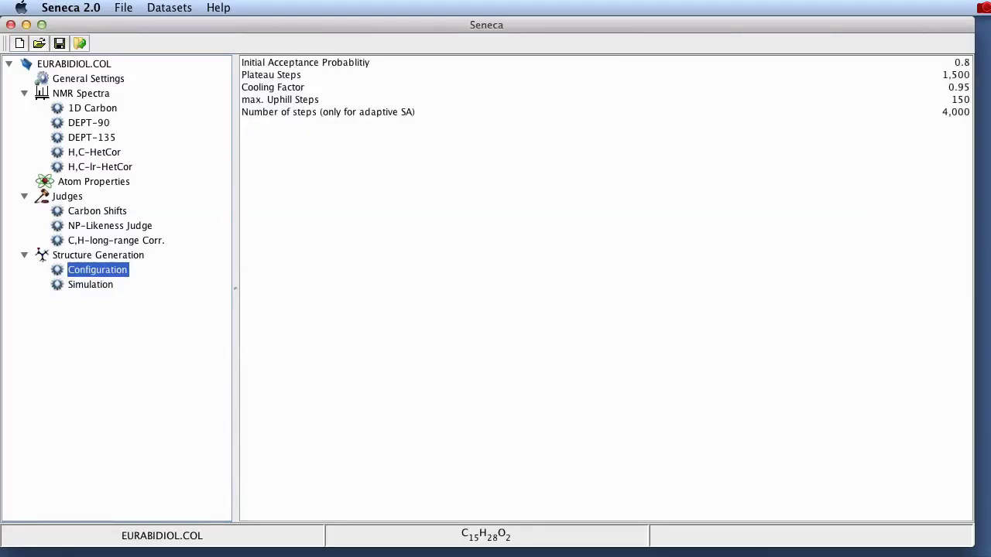
- Add three local servers for the simulation and start structure generation on all four servers
{"action": "left_click", "coordinate": [74, 286]}
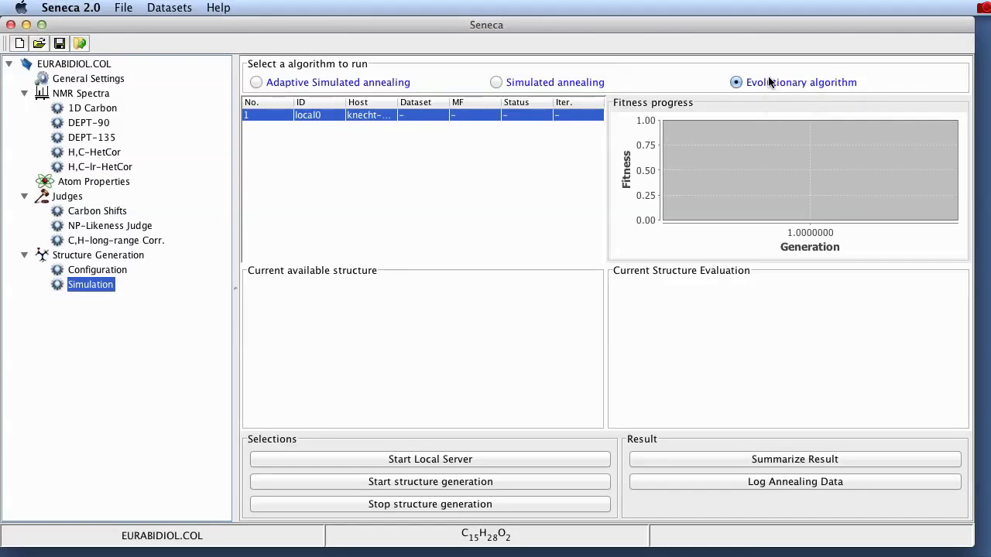
{"action": "left_click", "coordinate": [112, 285]}
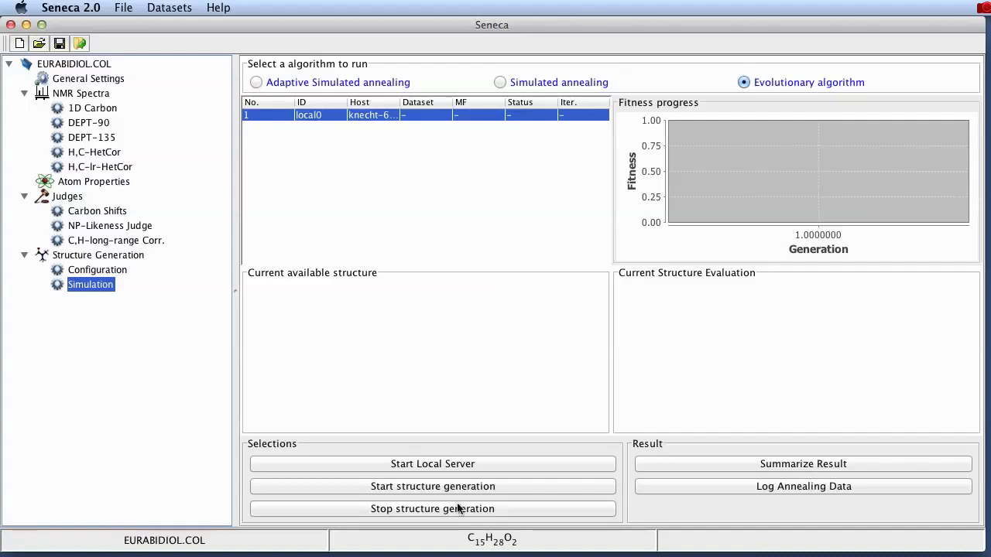
{"action": "left_click", "coordinate": [486, 464]}
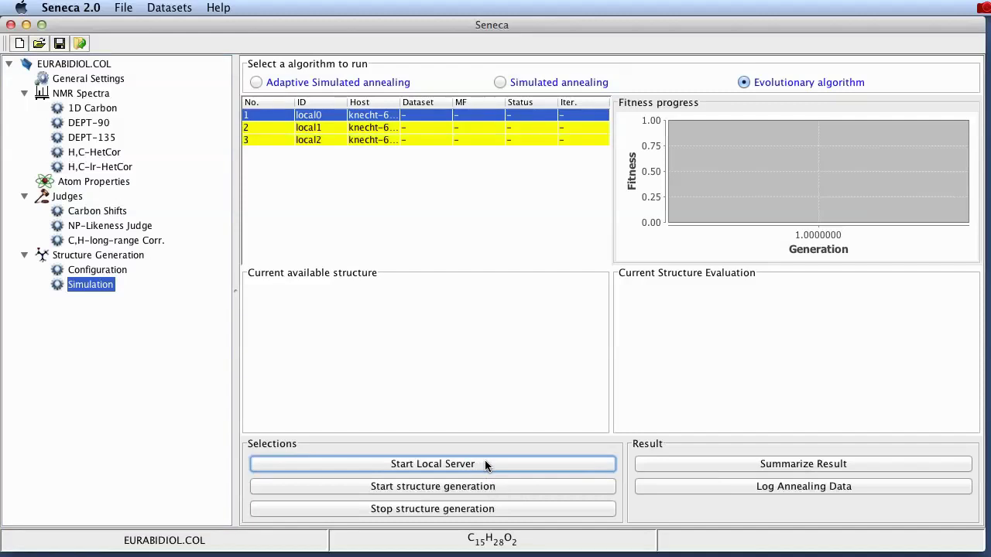
{"action": "left_click", "coordinate": [485, 464]}
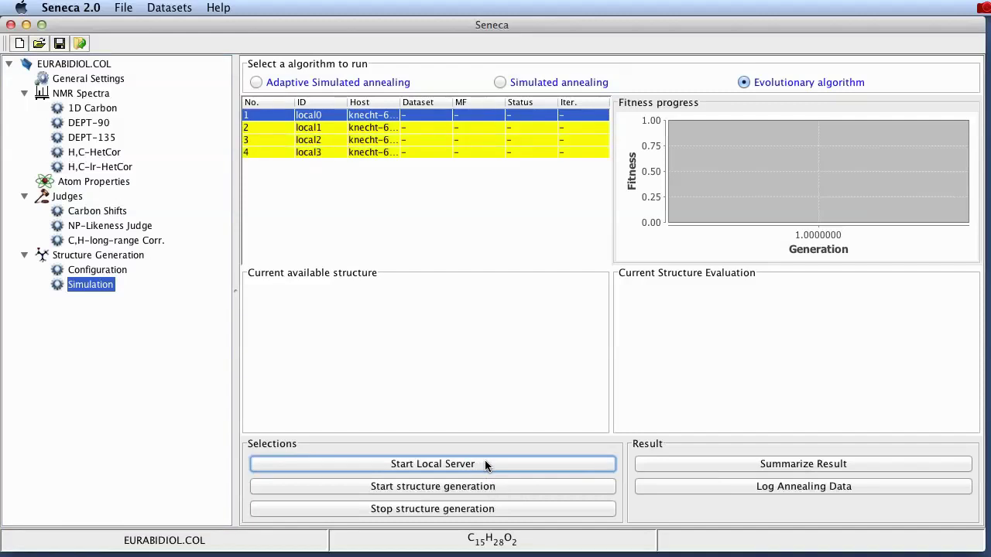
{"action": "left_click", "coordinate": [375, 152], "text": "shift"}
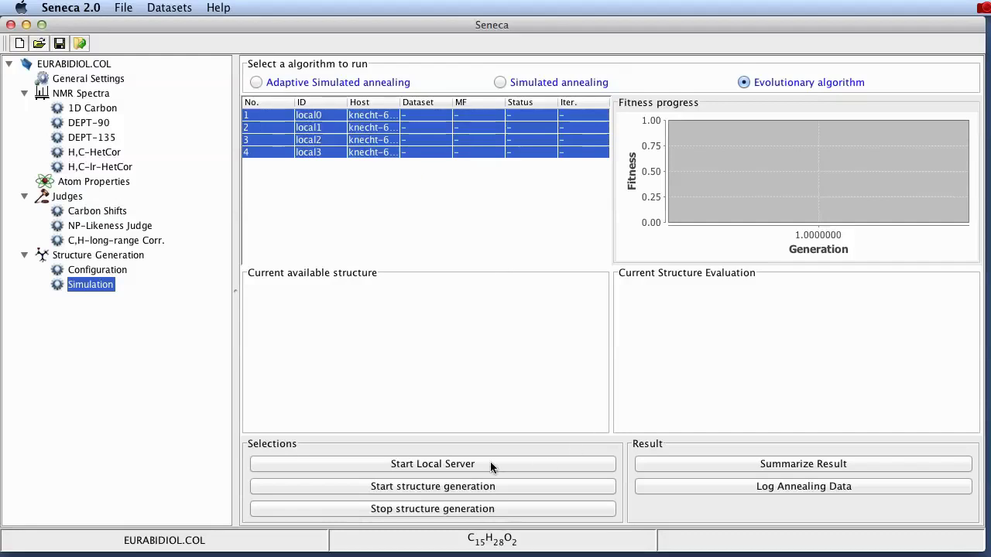
{"action": "left_click", "coordinate": [464, 492]}
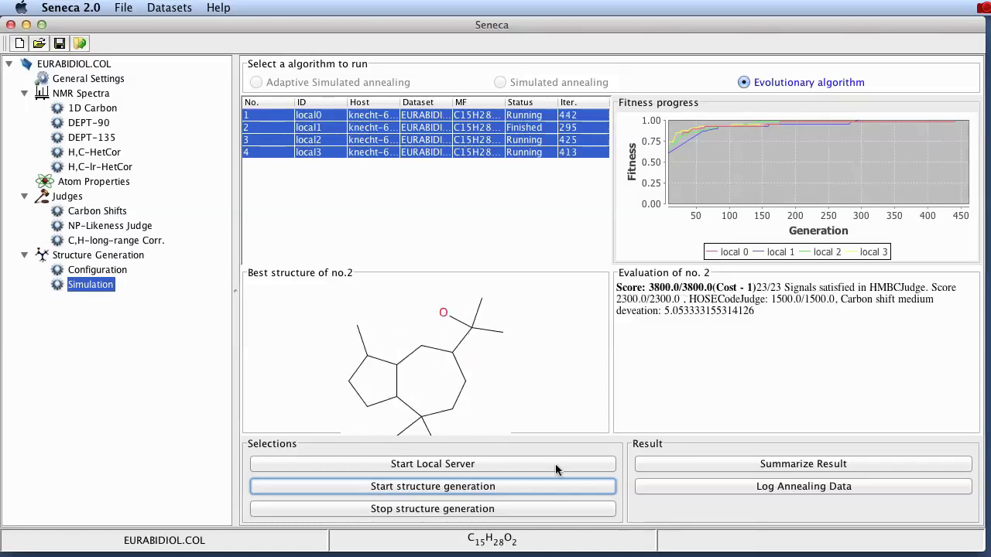
- Stop structure generation on all four servers and display the result summary in a window widened to nearly the full screen
{"action": "left_click", "coordinate": [508, 513]}
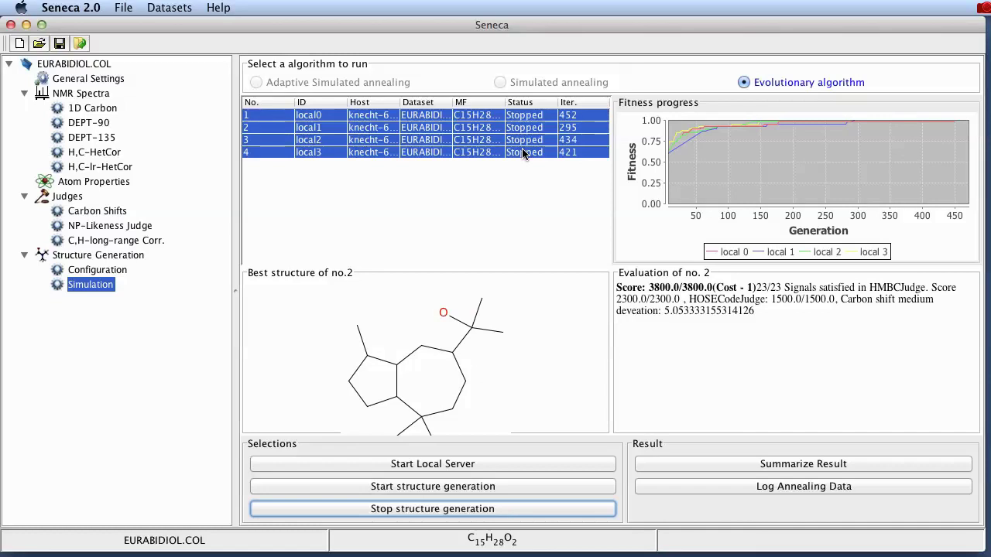
{"action": "left_click", "coordinate": [834, 465]}
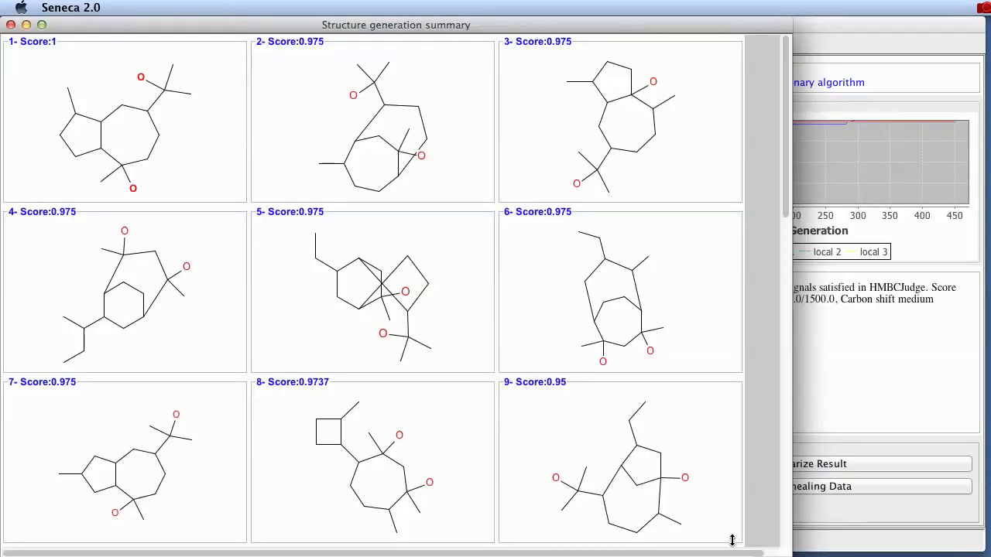
{"action": "left_click_drag", "start_coordinate": [732, 508], "coordinate": [979, 539]}
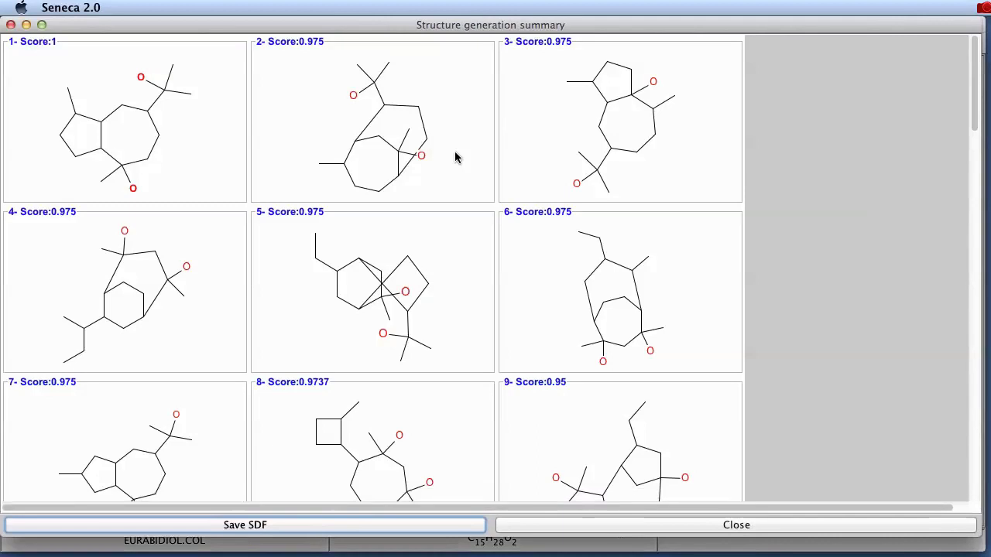